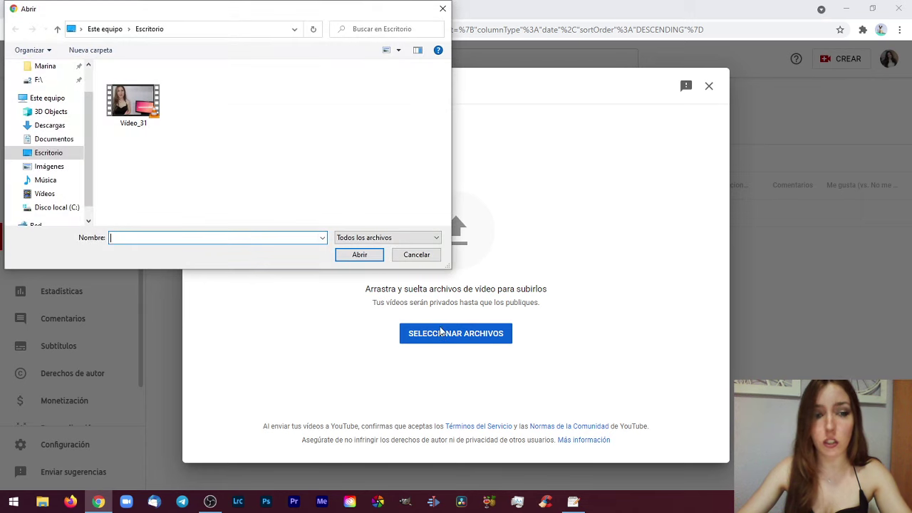
Pick Video_31.mp4 from the desktop to upload it
{"action": "double_click", "coordinate": [147, 104]}
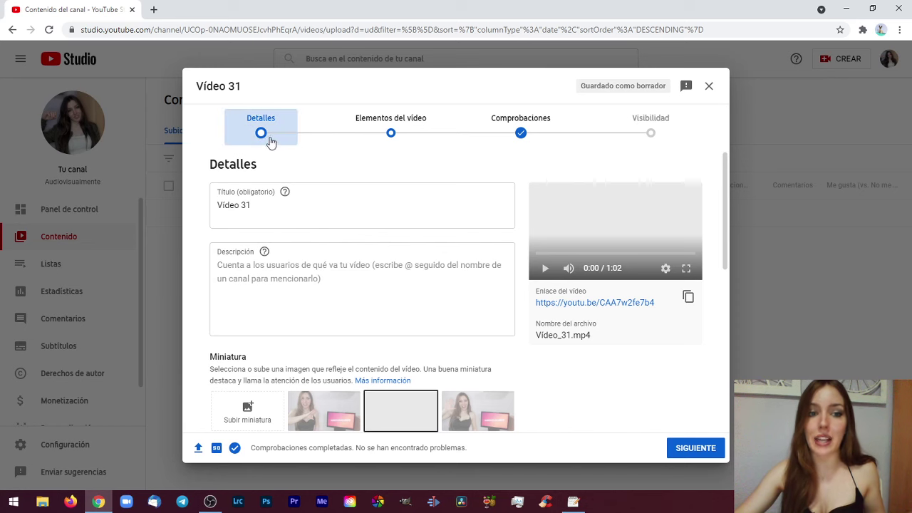
Skip past the Detalles, Elementos del vídeo and Comprobaciones steps to Visibilidad
{"action": "scroll", "coordinate": [317, 248], "scroll_direction": "down", "scroll_amount": 3}
{"action": "scroll", "coordinate": [314, 244], "scroll_direction": "up", "scroll_amount": 3}
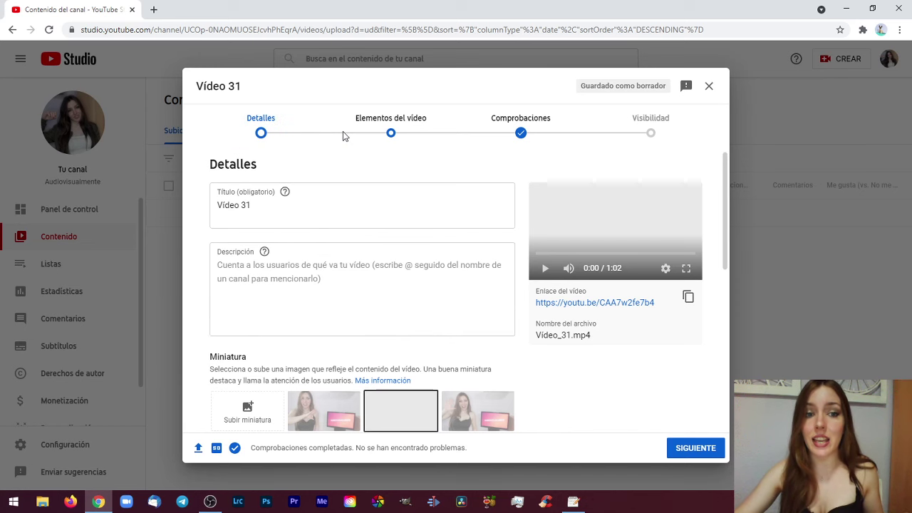
{"action": "left_click", "coordinate": [403, 137]}
{"action": "left_click", "coordinate": [510, 142]}
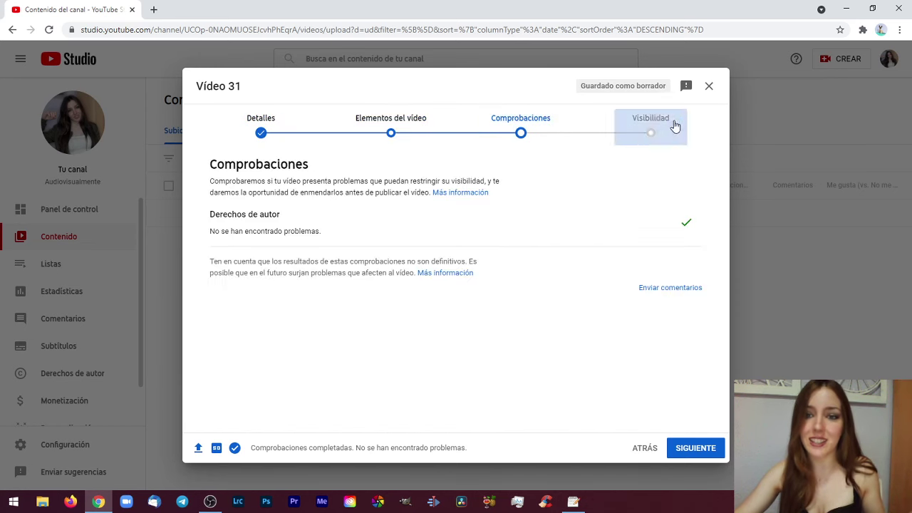
{"action": "left_click", "coordinate": [632, 126]}
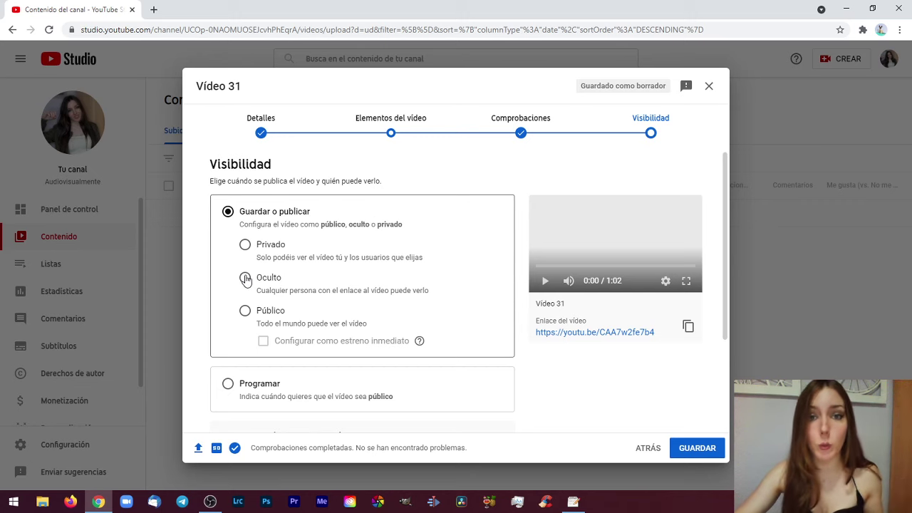
Choose Privado as Vídeo 31's visibility
{"action": "left_click", "coordinate": [245, 245]}
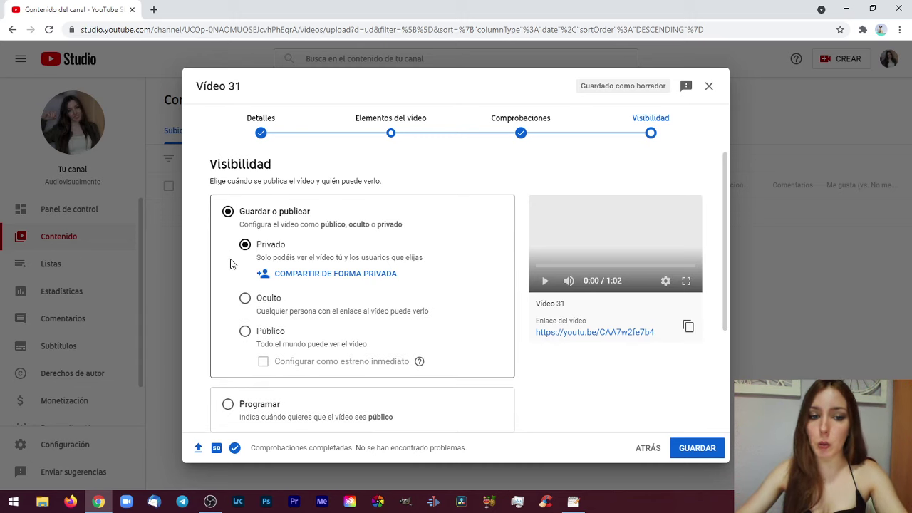
Add three invitees' e-mail addresses to Vídeo 31's private sharing list
{"action": "left_click", "coordinate": [306, 273]}
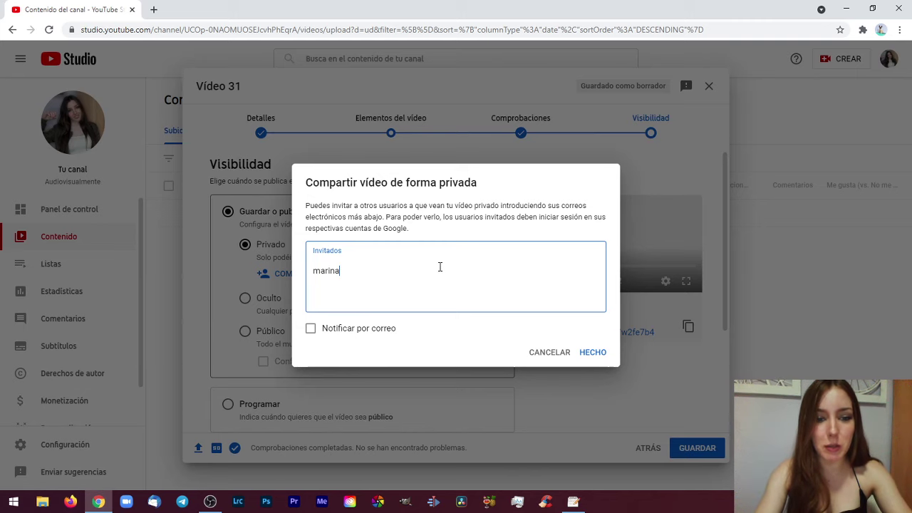
{"action": "type", "text": "gmail.com"}
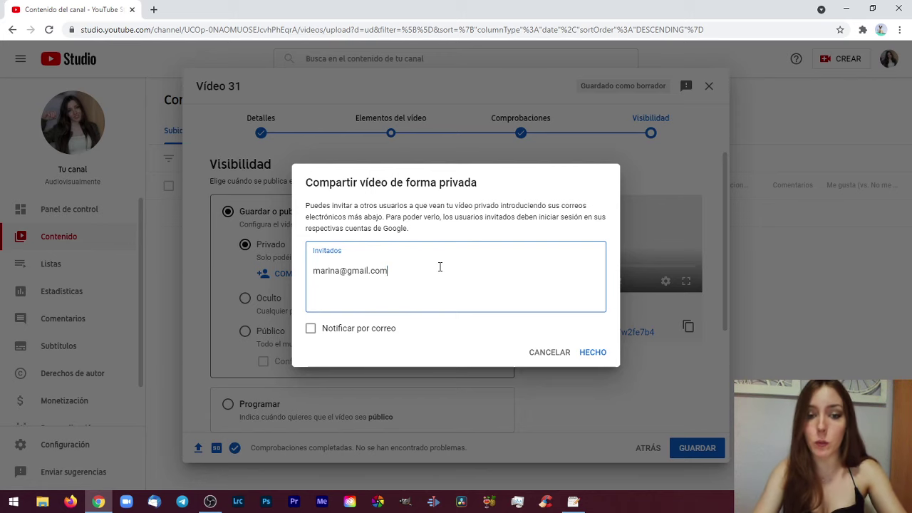
{"action": "key", "text": "Return"}
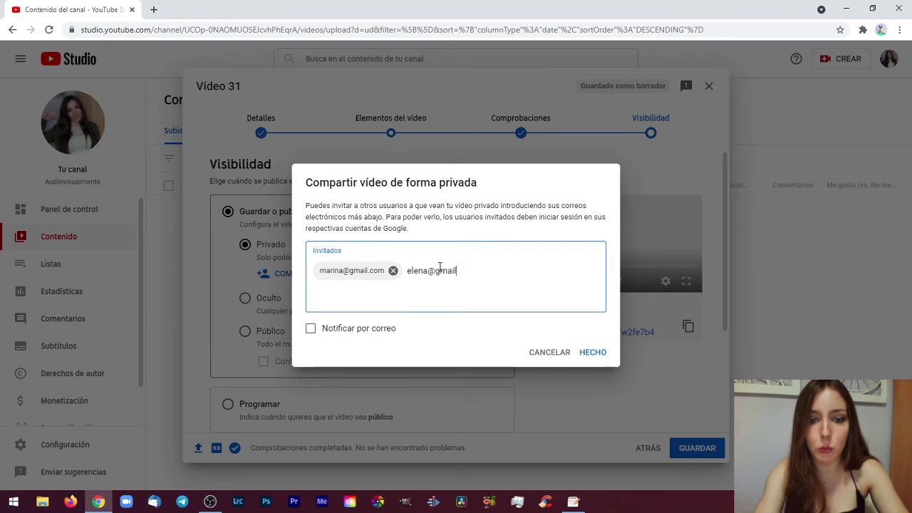
{"action": "key", "text": "Return"}
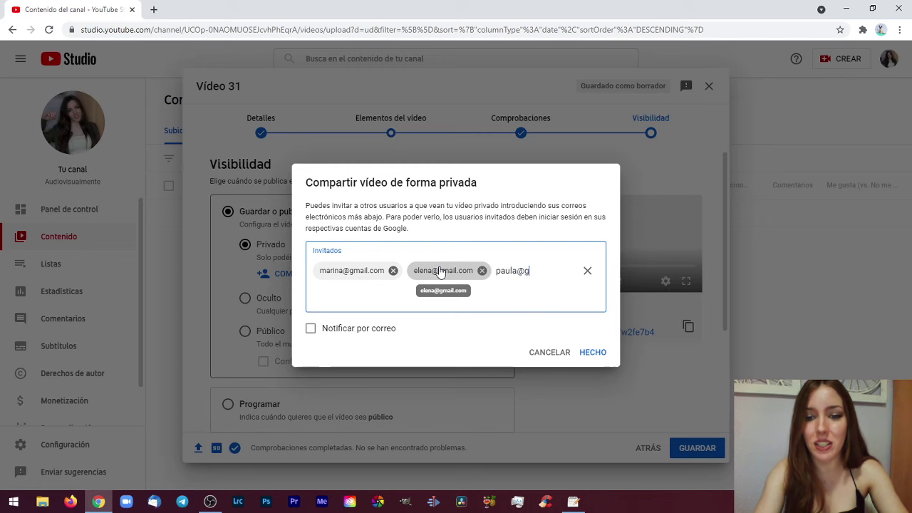
{"action": "key", "text": "Return"}
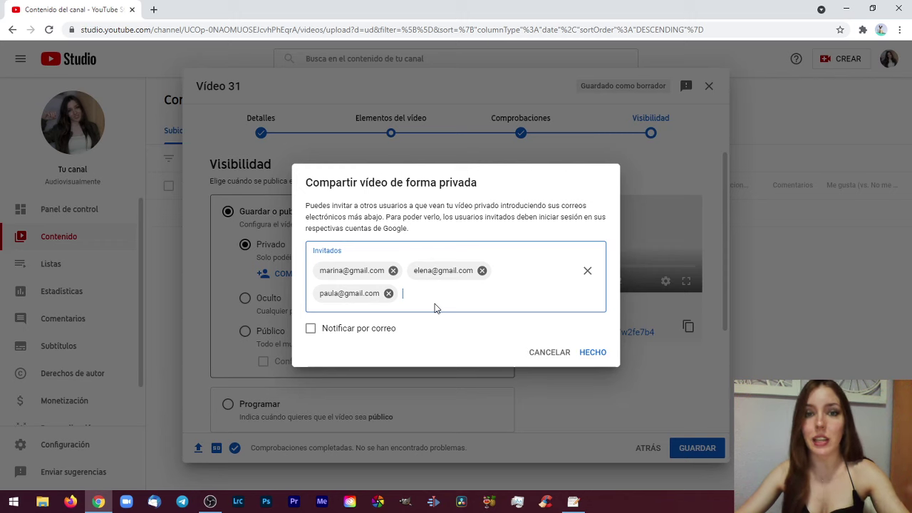
{"action": "left_click", "coordinate": [312, 329]}
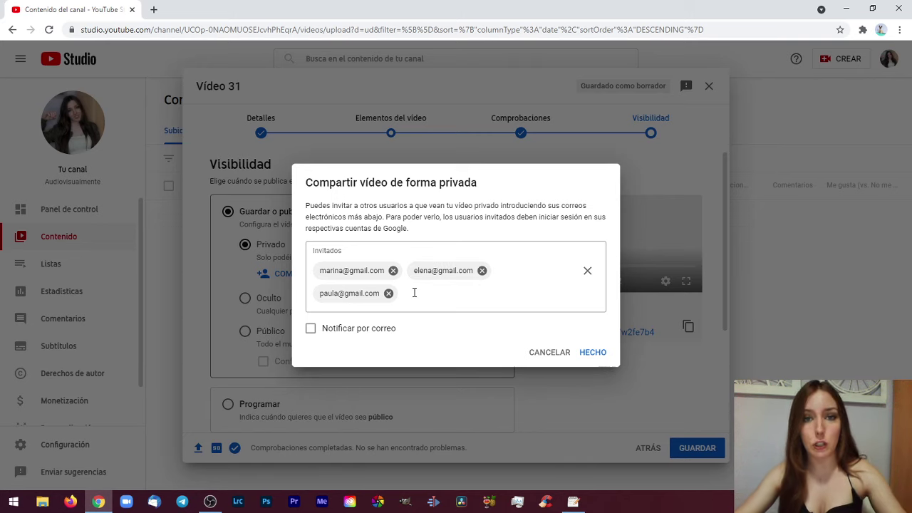
Remove the third invitee so two people remain, then attempt to save the upload
{"action": "left_click", "coordinate": [590, 353]}
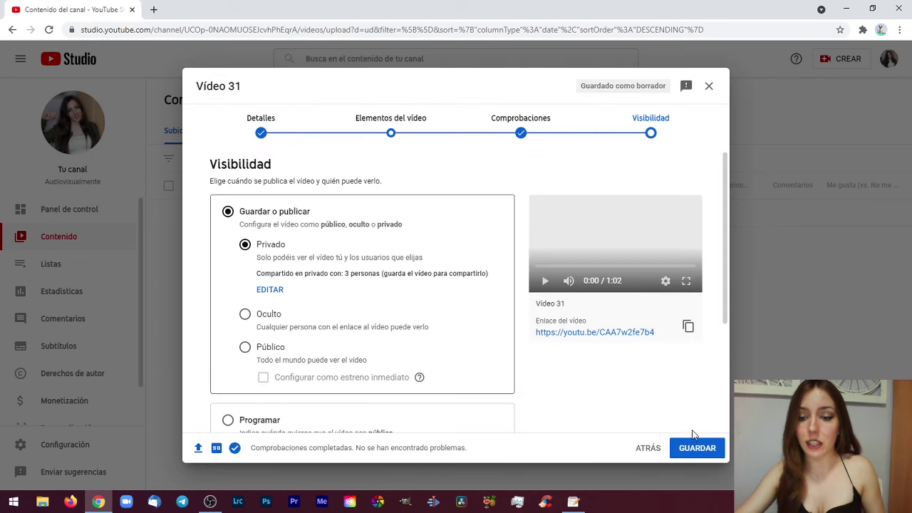
{"action": "left_click", "coordinate": [271, 288]}
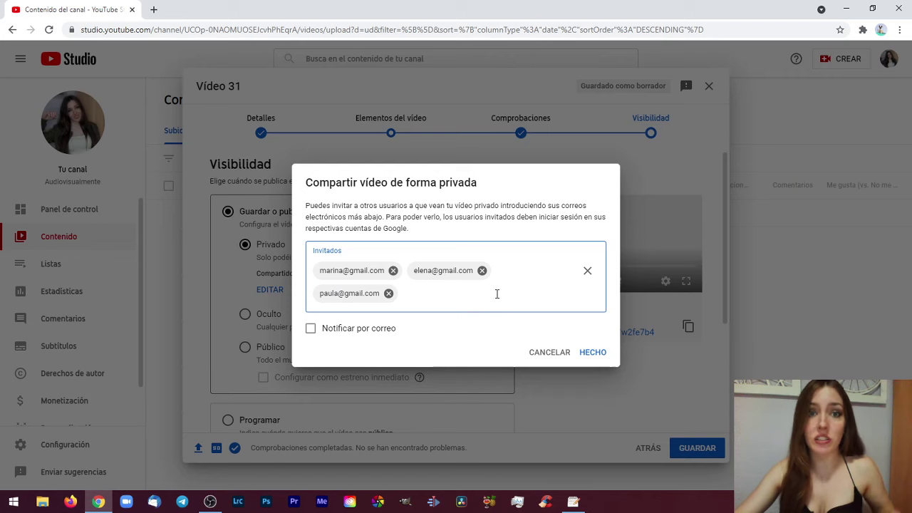
{"action": "left_click", "coordinate": [388, 293]}
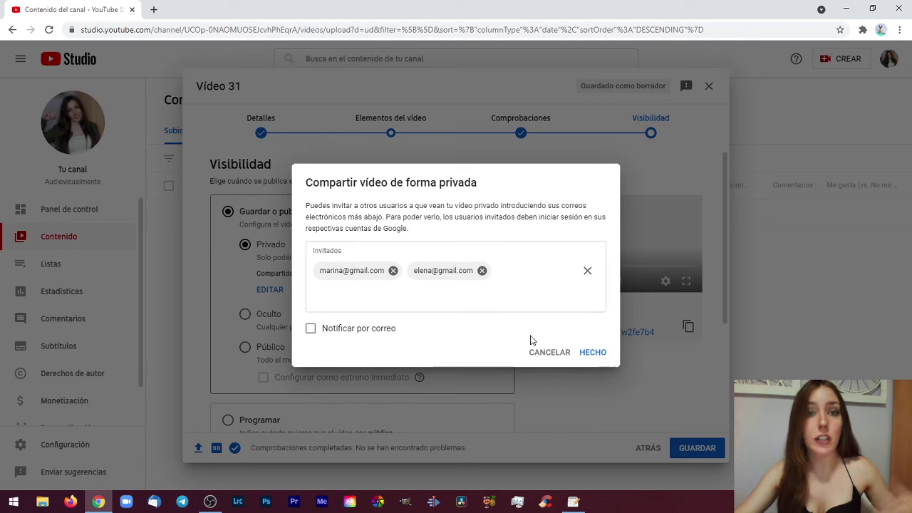
{"action": "left_click", "coordinate": [595, 352]}
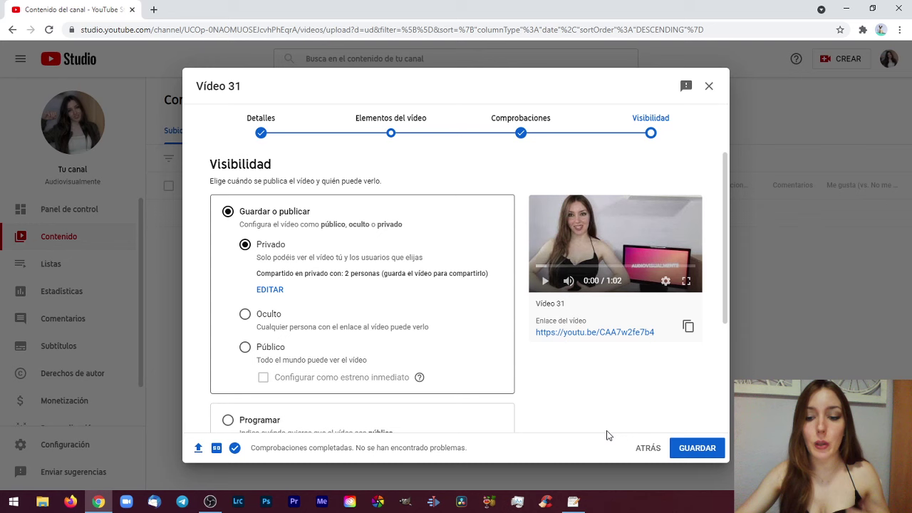
{"action": "left_click", "coordinate": [688, 446]}
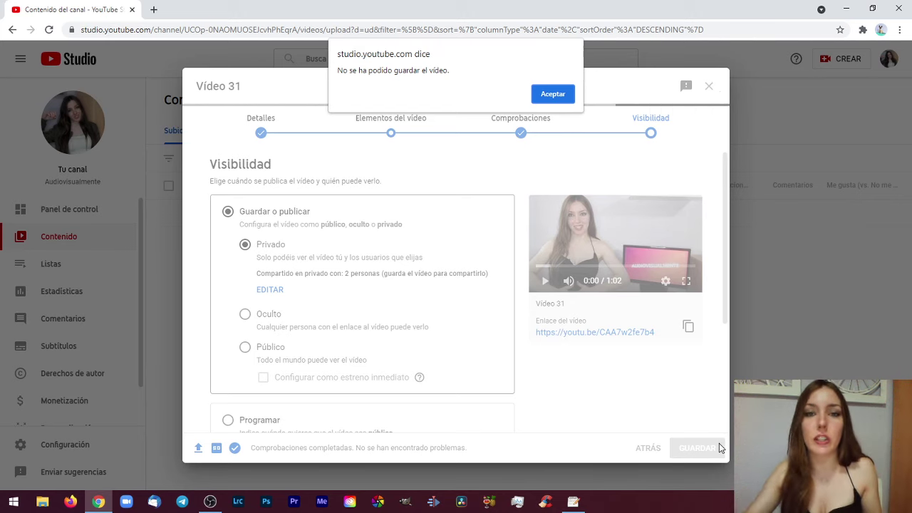
Dismiss the save error, remove both remaining invitees, and save Vídeo 31 as Privado
{"action": "left_click", "coordinate": [552, 93]}
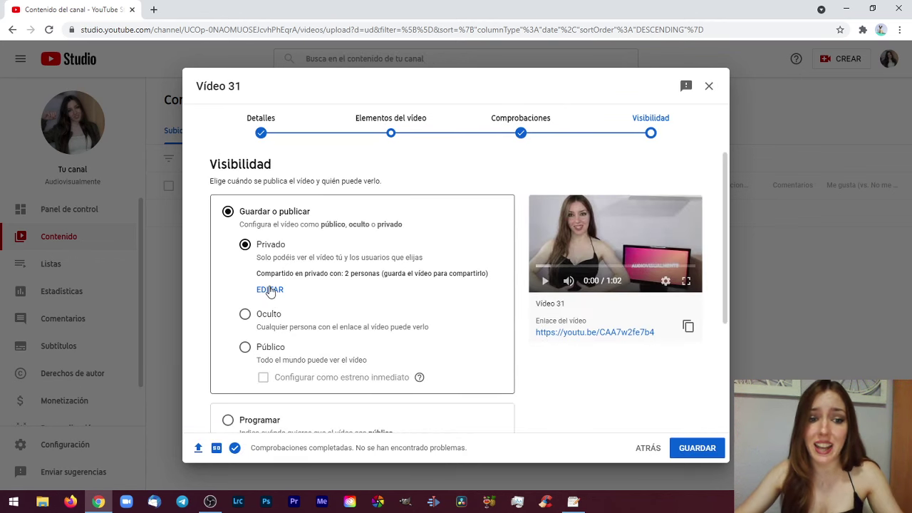
{"action": "left_click", "coordinate": [270, 290]}
{"action": "left_click", "coordinate": [482, 270]}
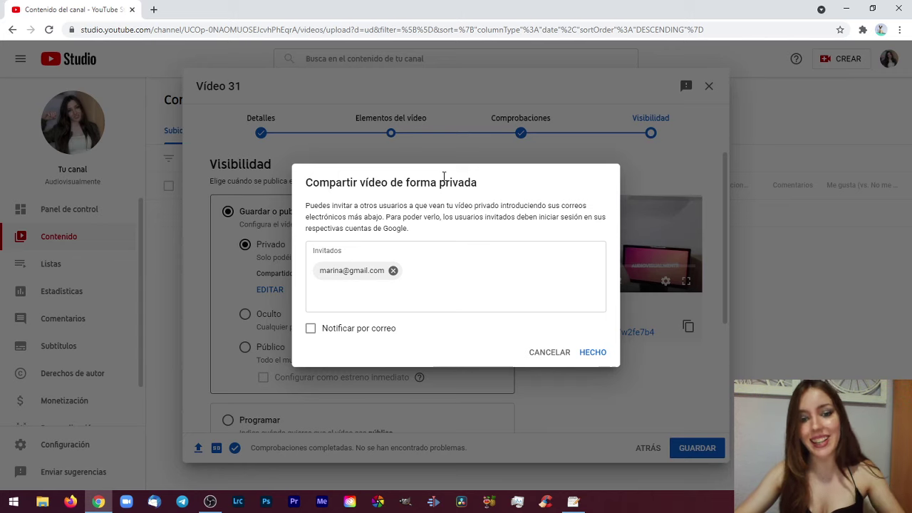
{"action": "left_click", "coordinate": [392, 270]}
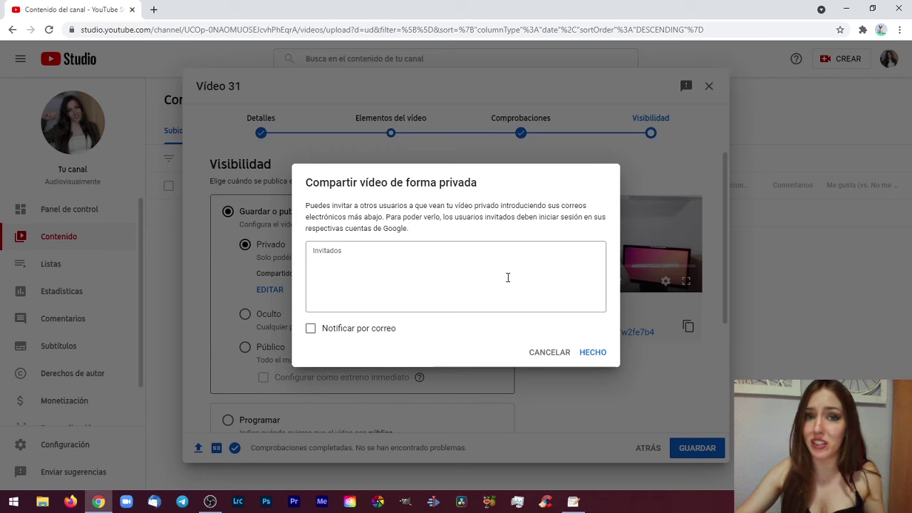
{"action": "left_click", "coordinate": [593, 353]}
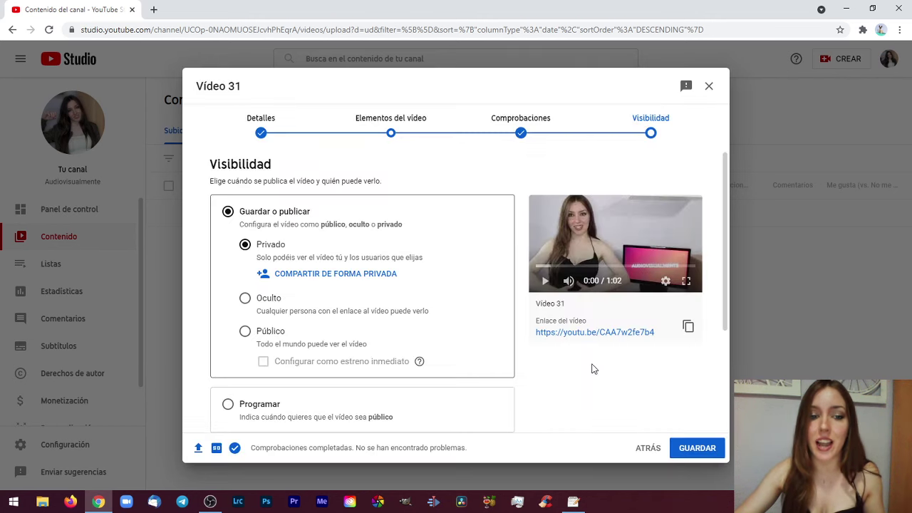
{"action": "left_click", "coordinate": [697, 448]}
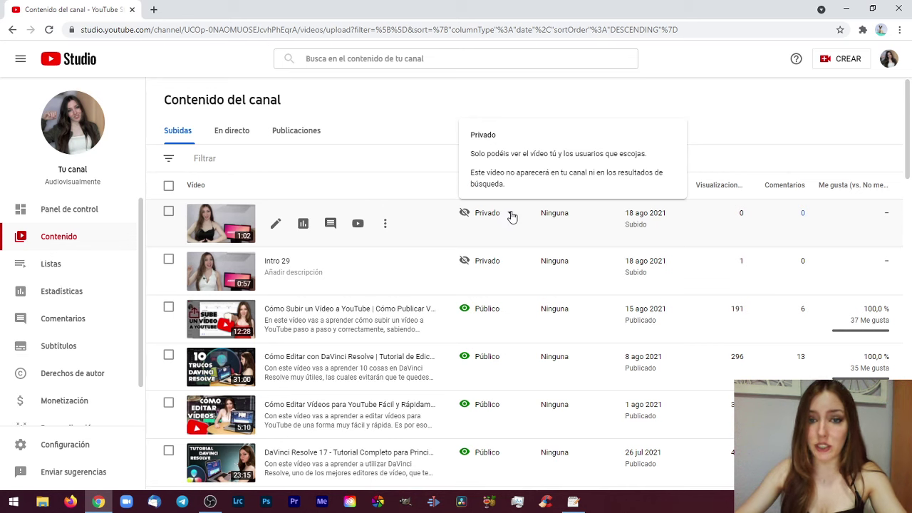
Check the new video's Privado visibility and sharing options, leaving them unchanged
{"action": "left_click", "coordinate": [512, 217]}
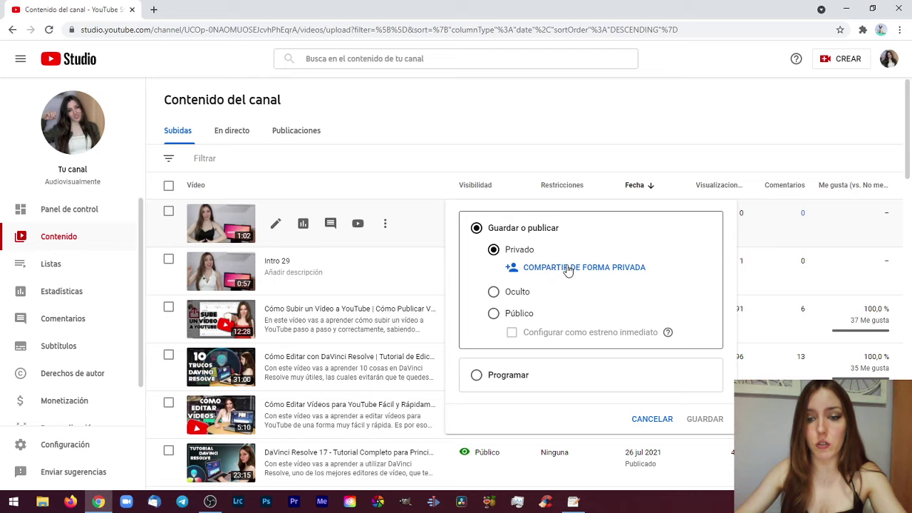
{"action": "left_click", "coordinate": [568, 270]}
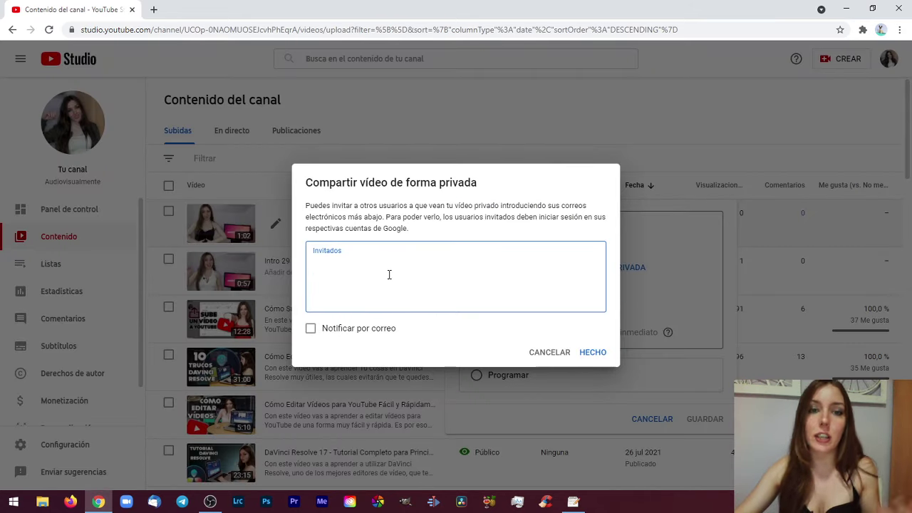
{"action": "left_click", "coordinate": [593, 353]}
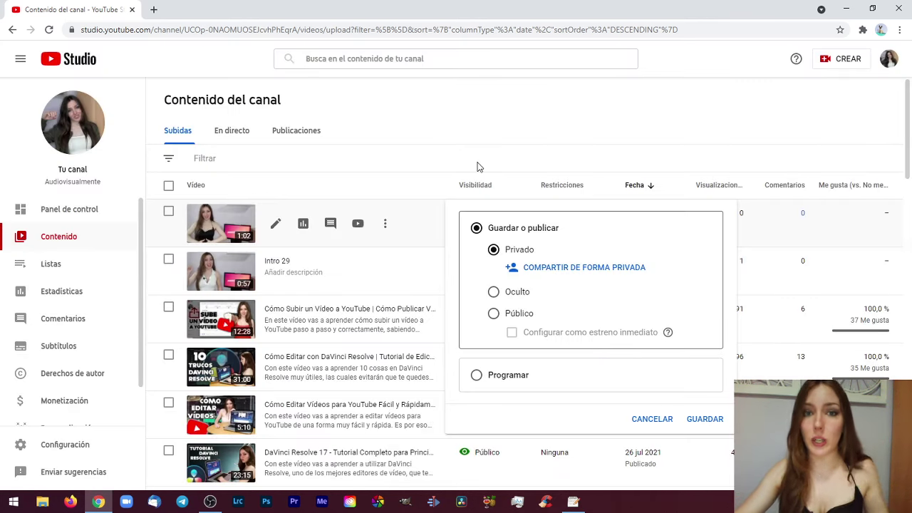
{"action": "left_click", "coordinate": [371, 175]}
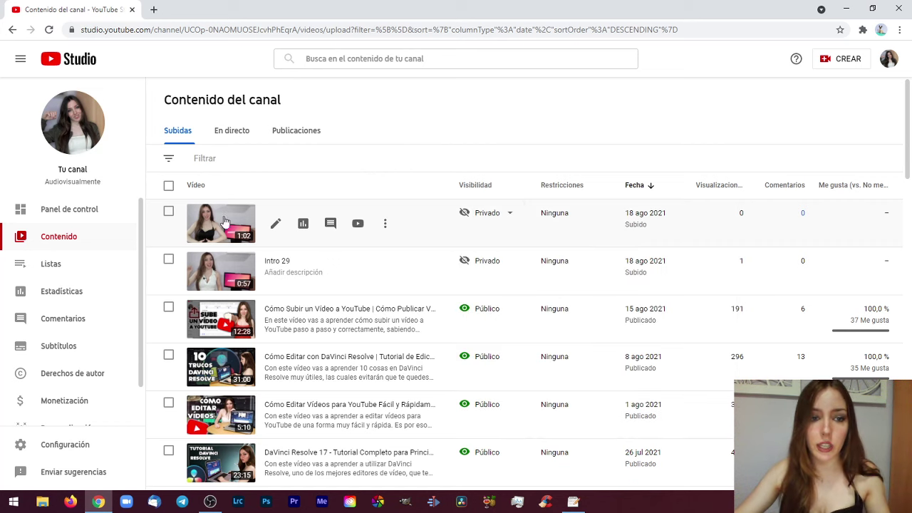
Copy Vídeo 31's youtu.be link from its details page and launch Firefox
{"action": "left_click", "coordinate": [275, 228]}
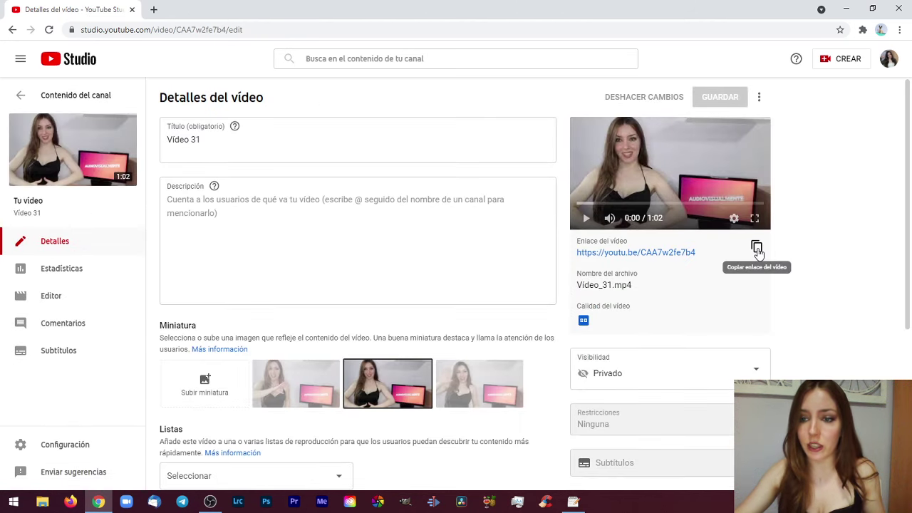
{"action": "left_click", "coordinate": [757, 250]}
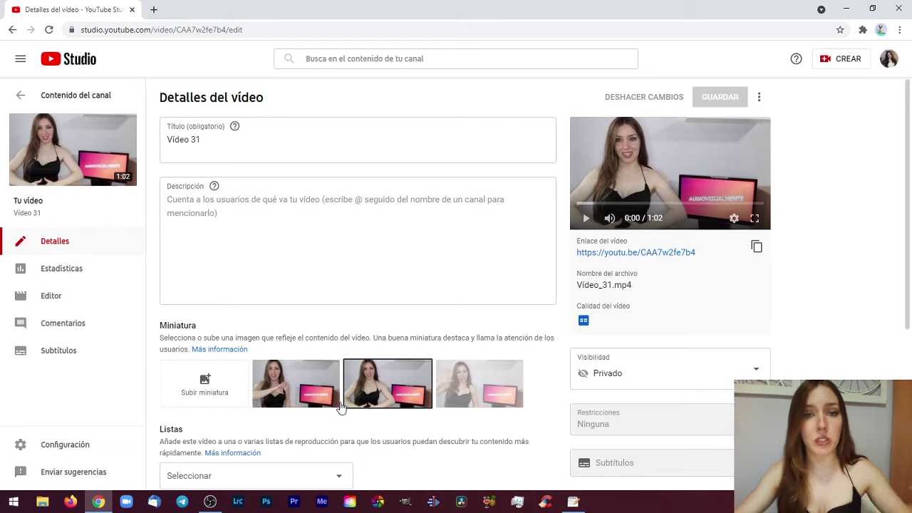
{"action": "left_click", "coordinate": [71, 502]}
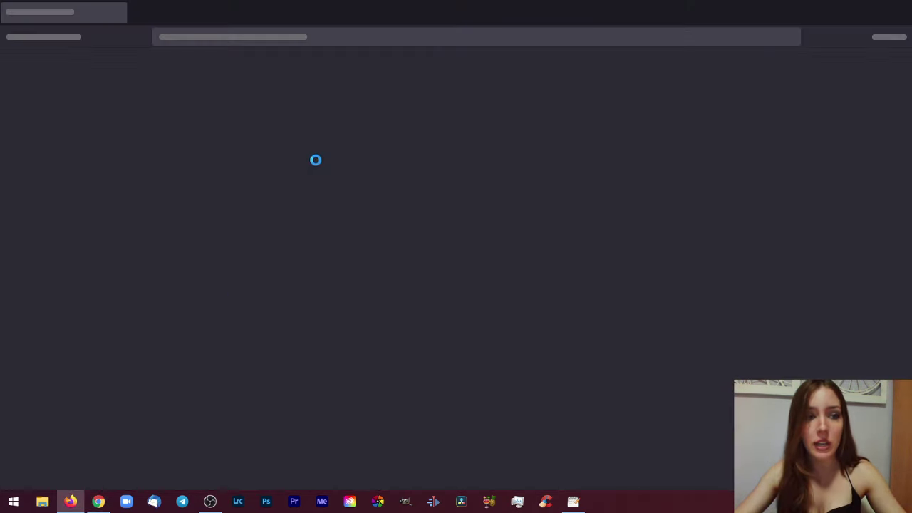
Paste the copied youtu.be link into Firefox's address bar and load the video
{"action": "left_click", "coordinate": [290, 40]}
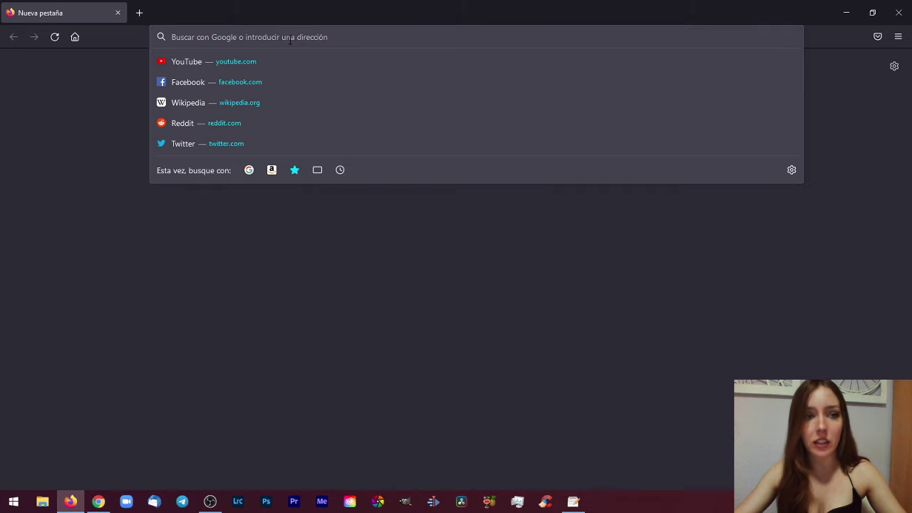
{"action": "key", "text": "ctrl+v"}
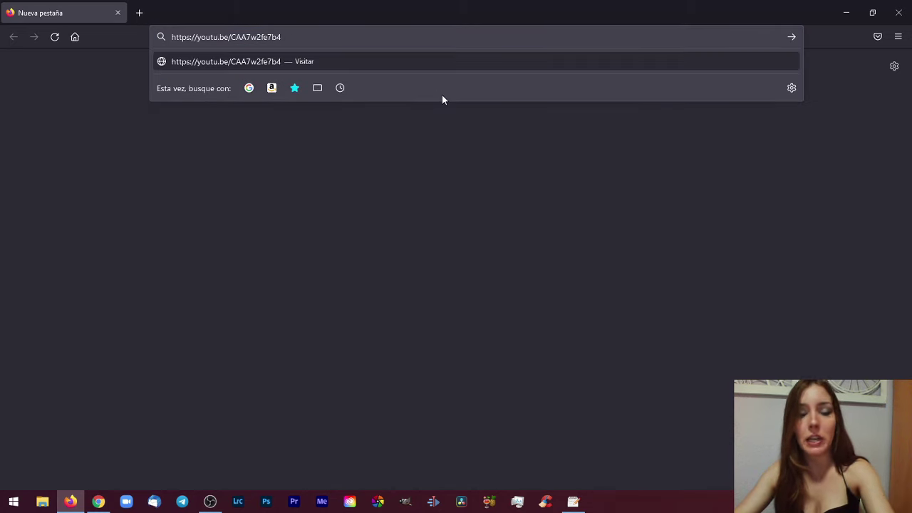
{"action": "key", "text": "Return"}
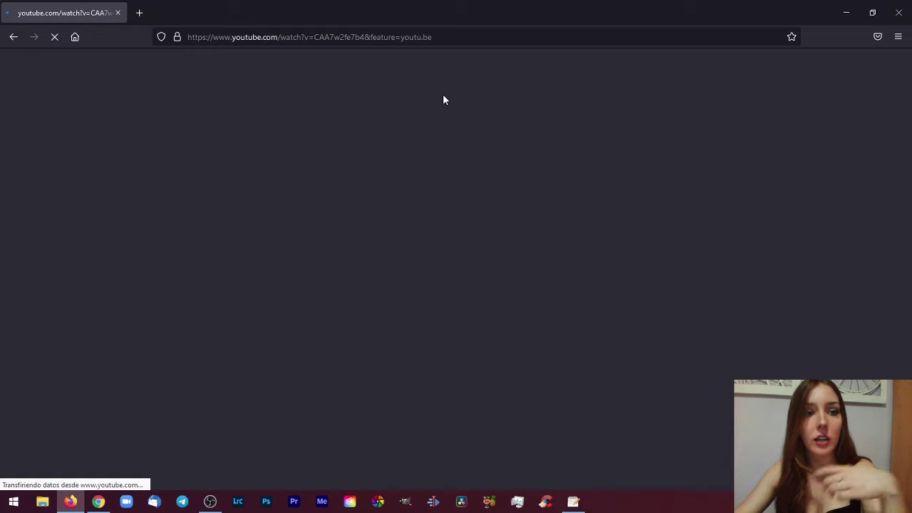